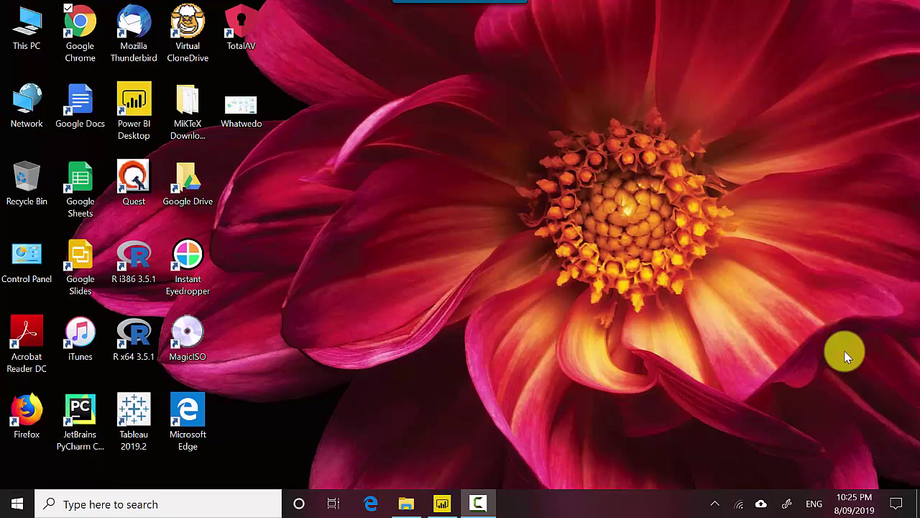
- Bring the 'Enable Single Select on Slicers Power BI' report window to the front
{"action": "left_click", "coordinate": [441, 503]}
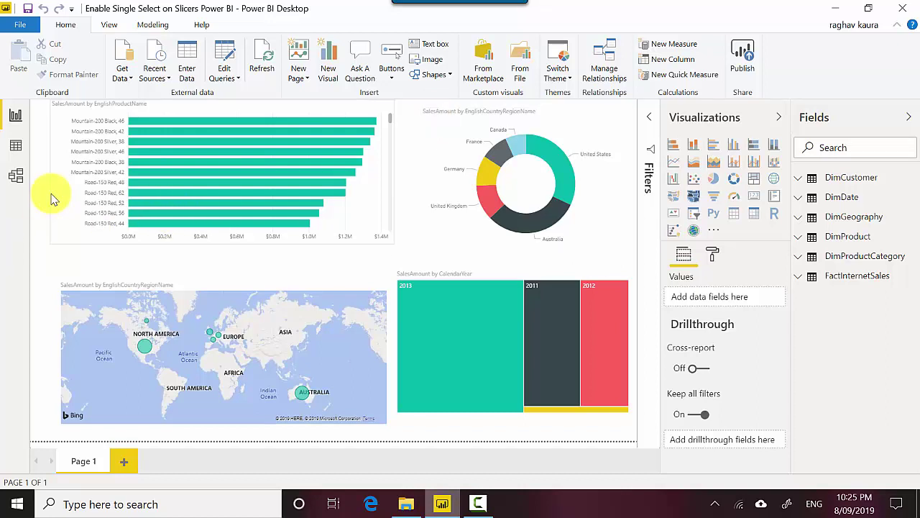
- Drag the left edges of the product bar chart and the country map rightward to narrow them
{"action": "left_click", "coordinate": [45, 168]}
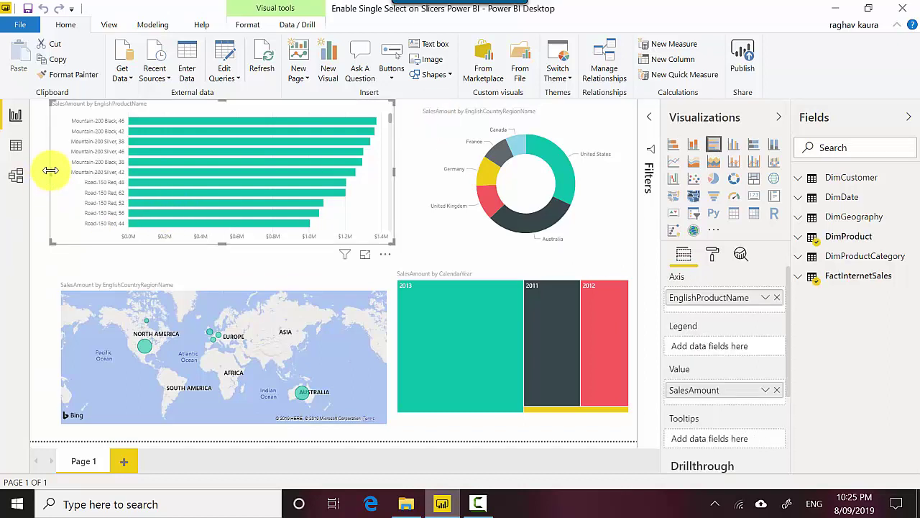
{"action": "left_click_drag", "start_coordinate": [50, 171], "coordinate": [160, 171]}
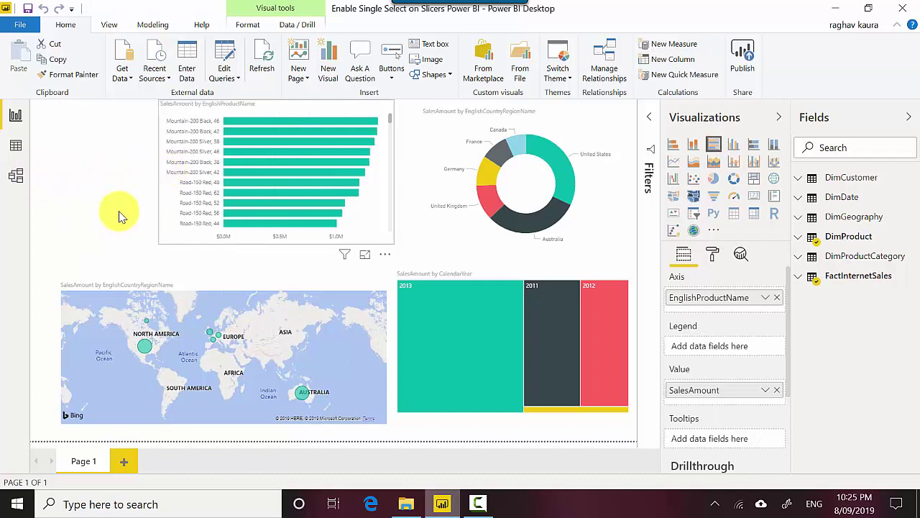
{"action": "left_click", "coordinate": [70, 289]}
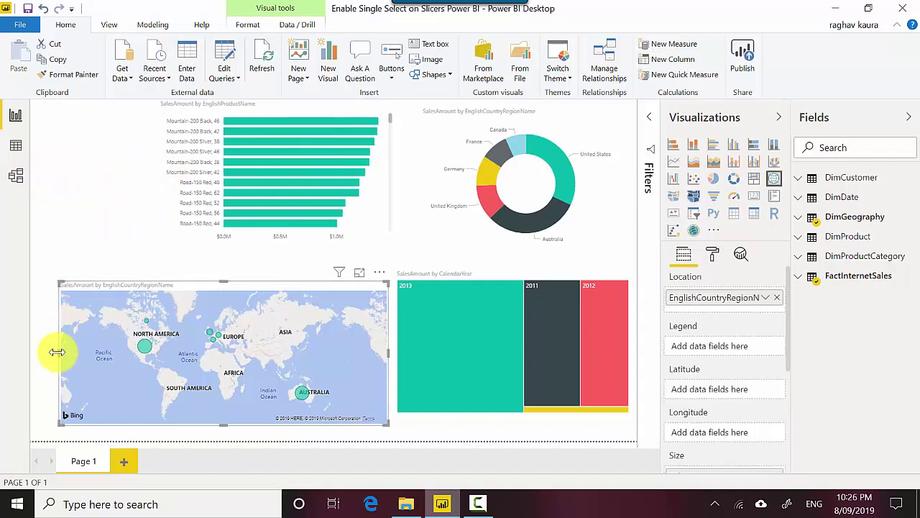
{"action": "left_click_drag", "start_coordinate": [61, 349], "coordinate": [158, 338]}
{"action": "left_click", "coordinate": [65, 335]}
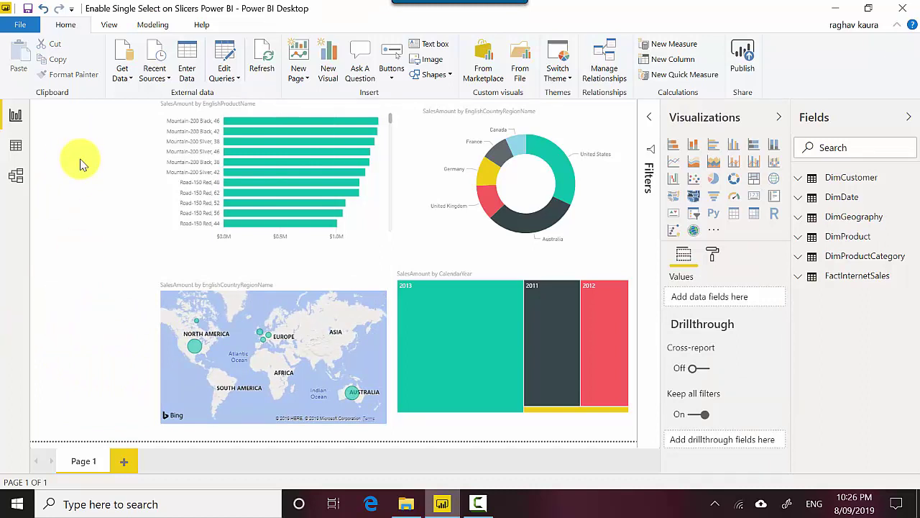
- Add DimProductCategory's EnglishProductCategoryName as a narrow visual and convert it to a slicer
{"action": "left_click", "coordinate": [798, 257]}
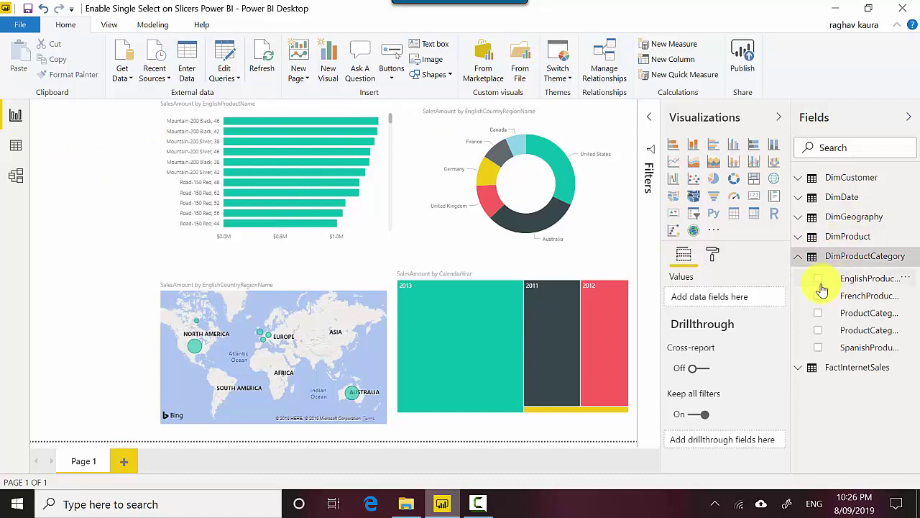
{"action": "left_click", "coordinate": [818, 278]}
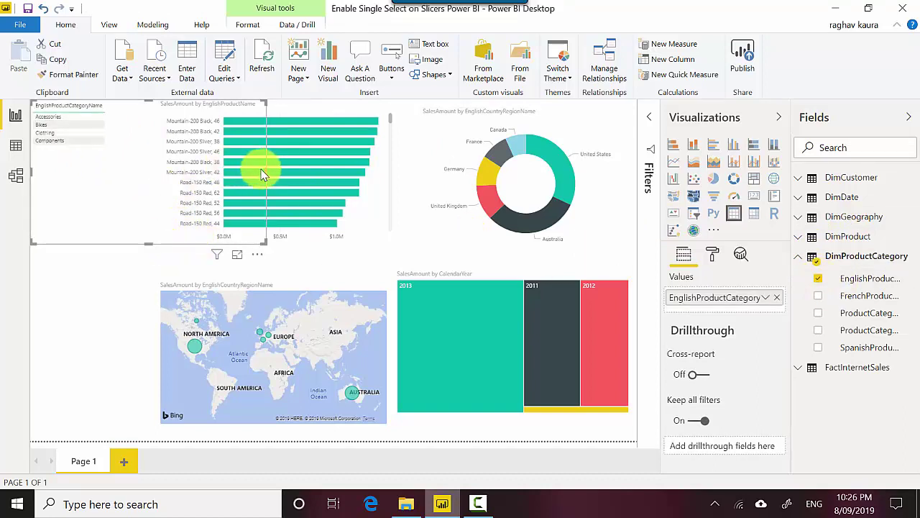
{"action": "left_click_drag", "start_coordinate": [264, 173], "coordinate": [142, 201]}
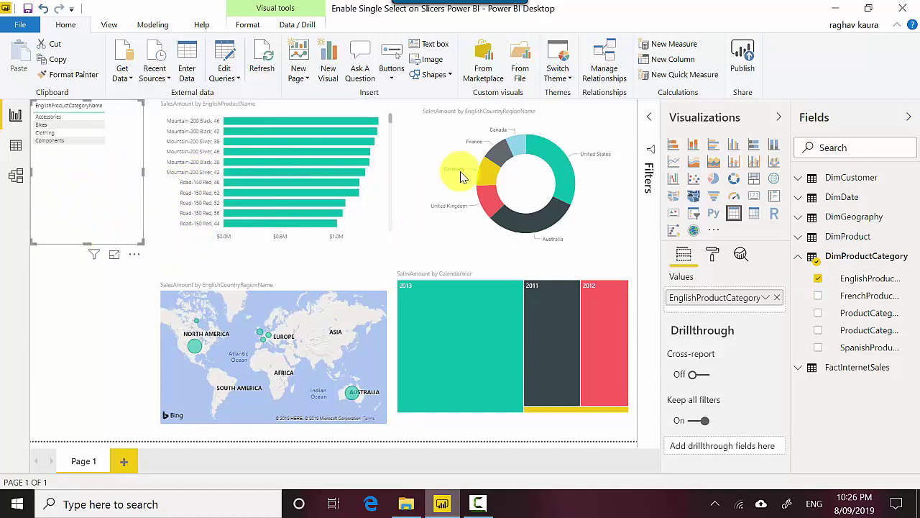
{"action": "left_click", "coordinate": [694, 215]}
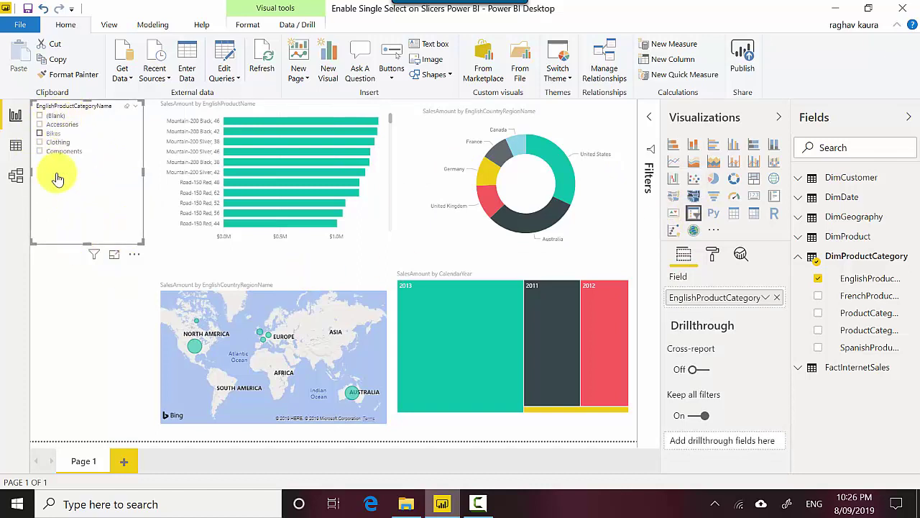
{"action": "left_click", "coordinate": [39, 116]}
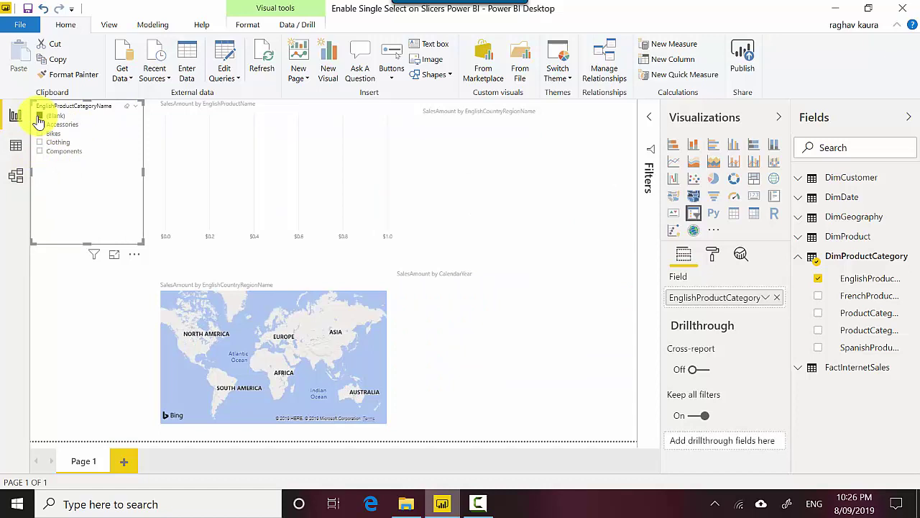
{"action": "left_click", "coordinate": [40, 125]}
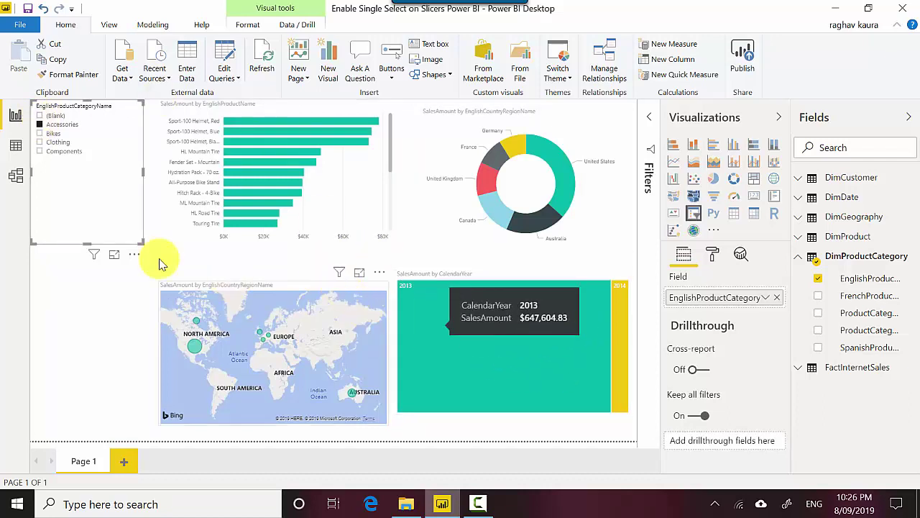
{"action": "left_click", "coordinate": [40, 133]}
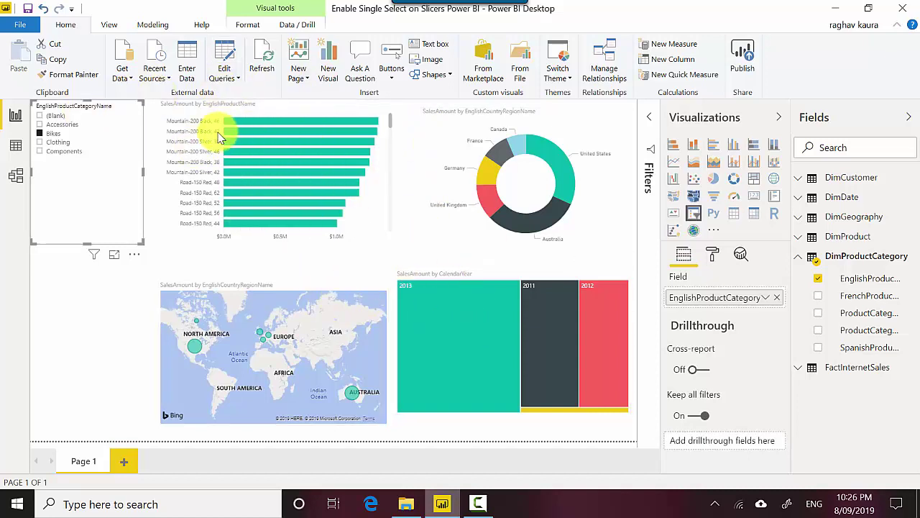
{"action": "left_click", "coordinate": [61, 146]}
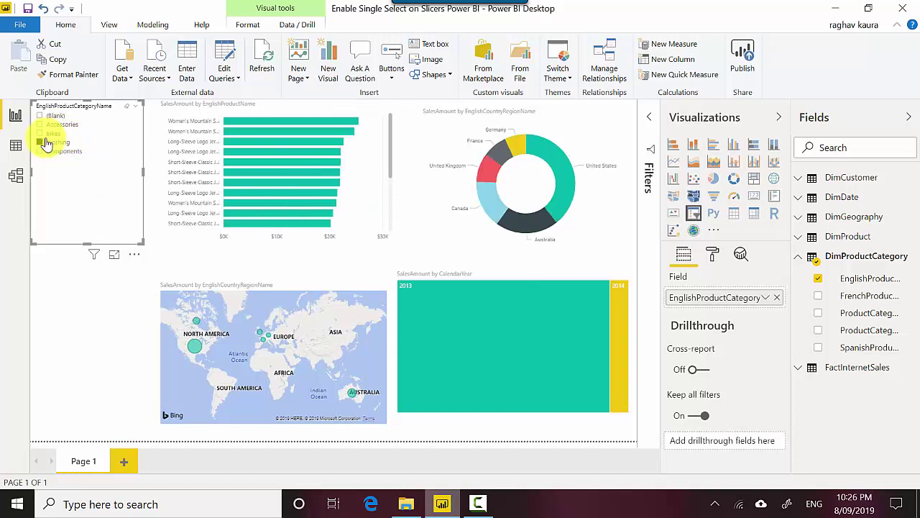
{"action": "left_click", "coordinate": [45, 143]}
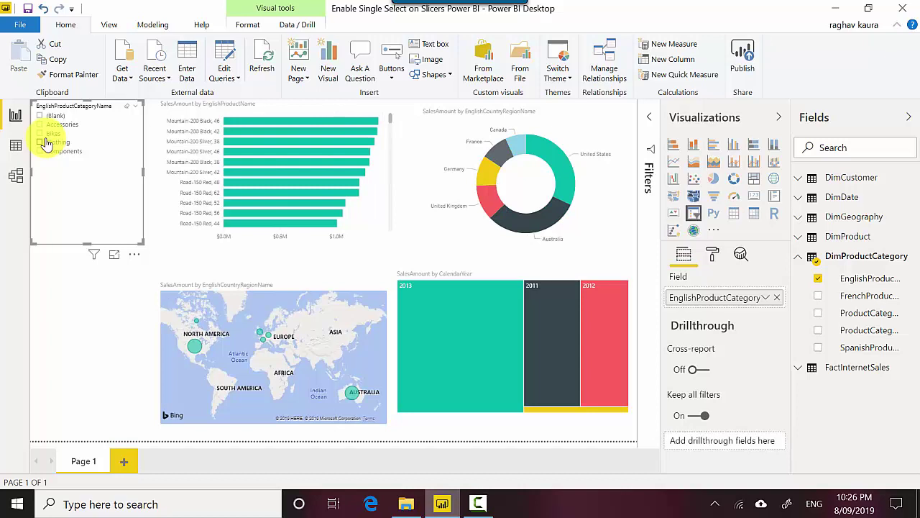
{"action": "left_click", "coordinate": [43, 135]}
{"action": "left_click", "coordinate": [44, 137]}
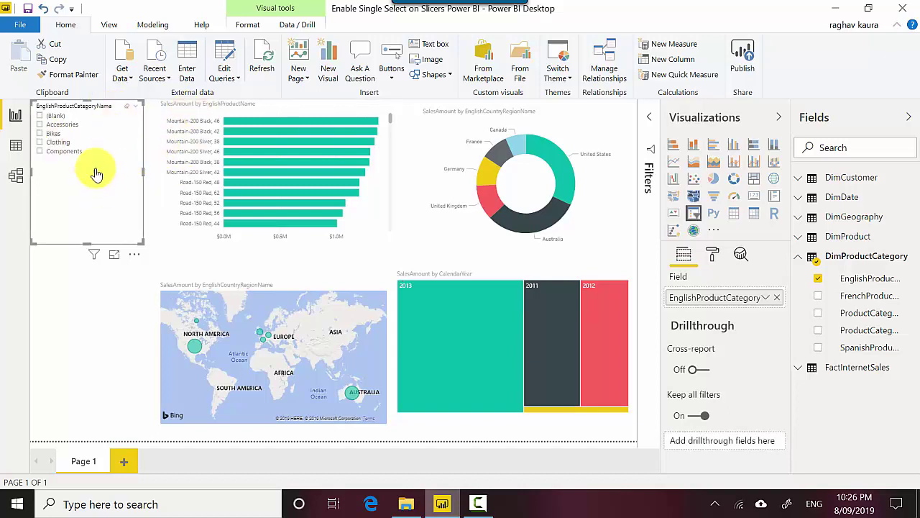
{"action": "left_click", "coordinate": [40, 152]}
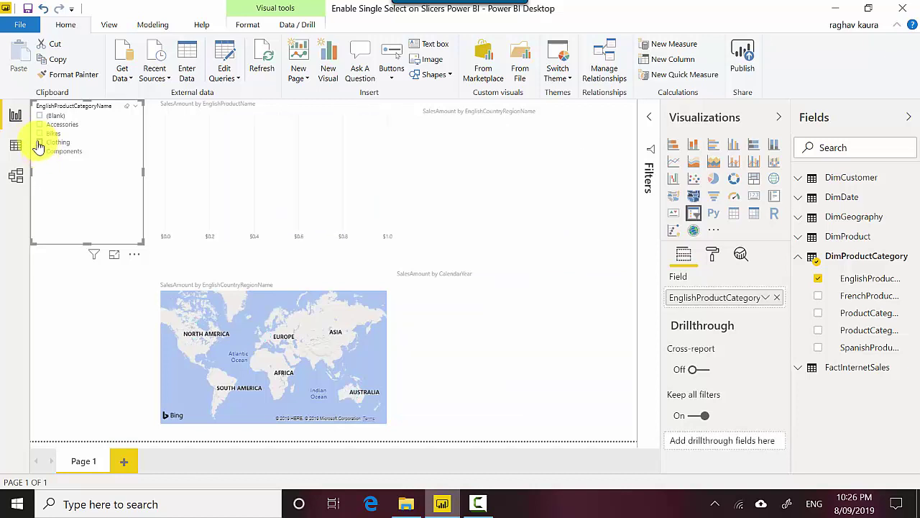
{"action": "left_click", "coordinate": [40, 143]}
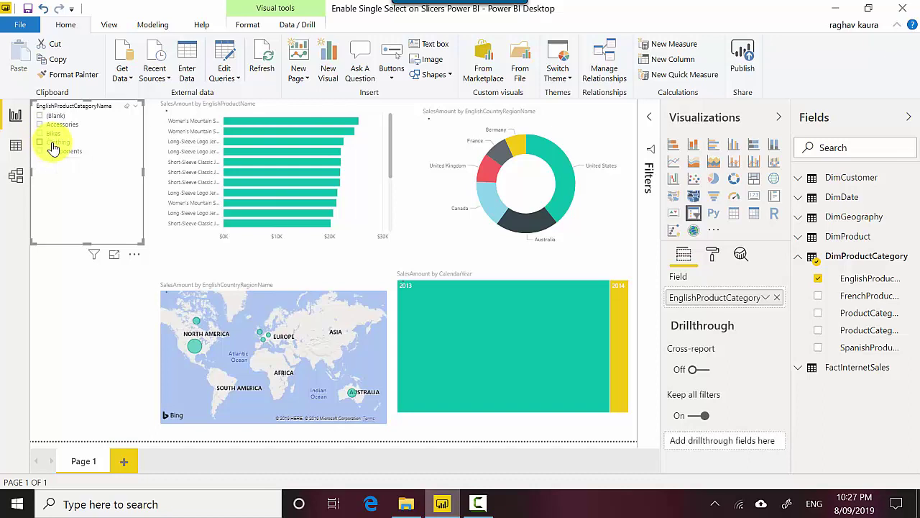
{"action": "left_click", "coordinate": [52, 147]}
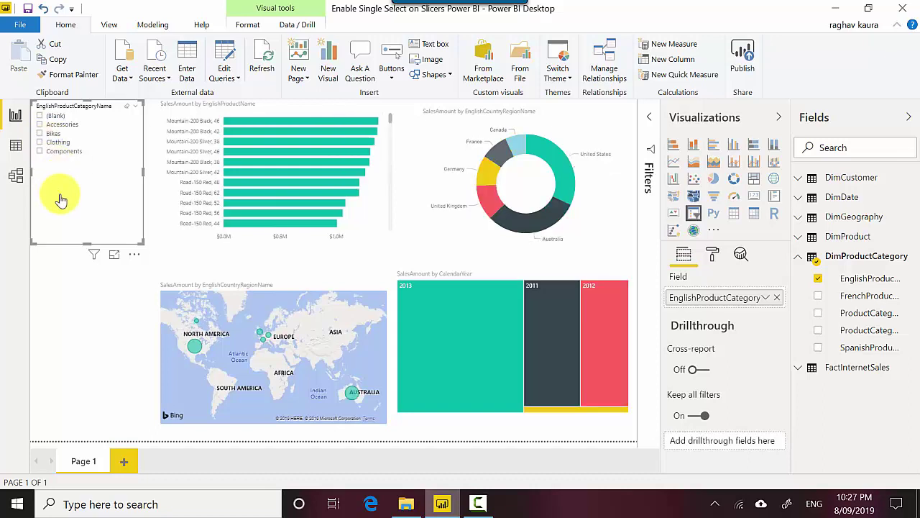
- Try the Accessories, Clothing and Components slicer options, finishing with only Bikes selected
{"action": "left_click", "coordinate": [40, 134]}
{"action": "left_click", "coordinate": [40, 125]}
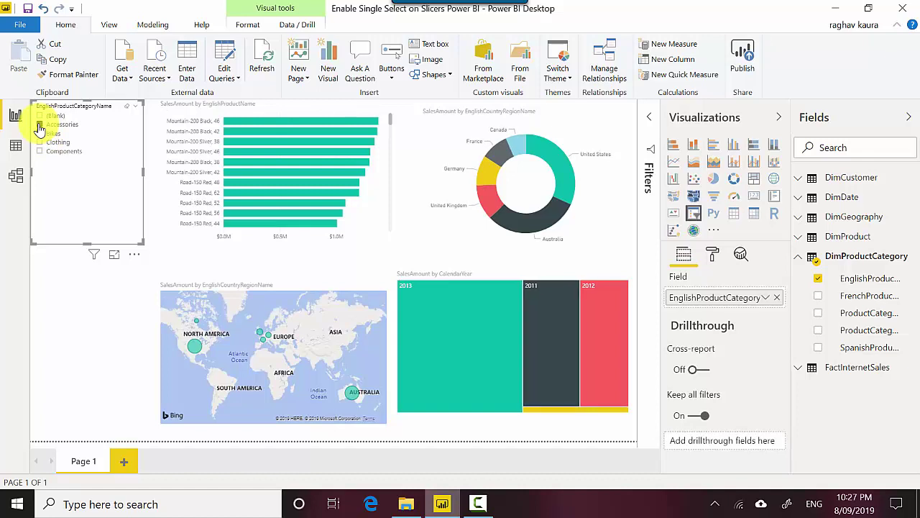
{"action": "left_click", "coordinate": [40, 143]}
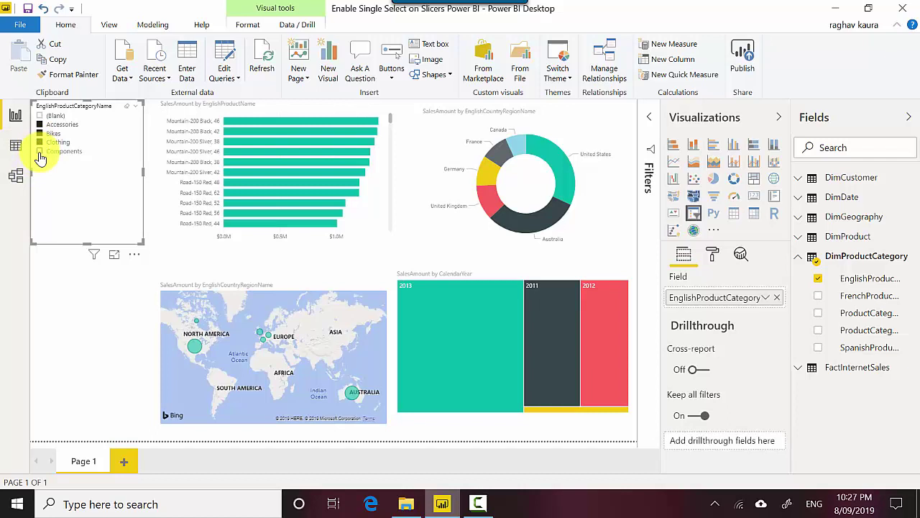
{"action": "left_click", "coordinate": [40, 152]}
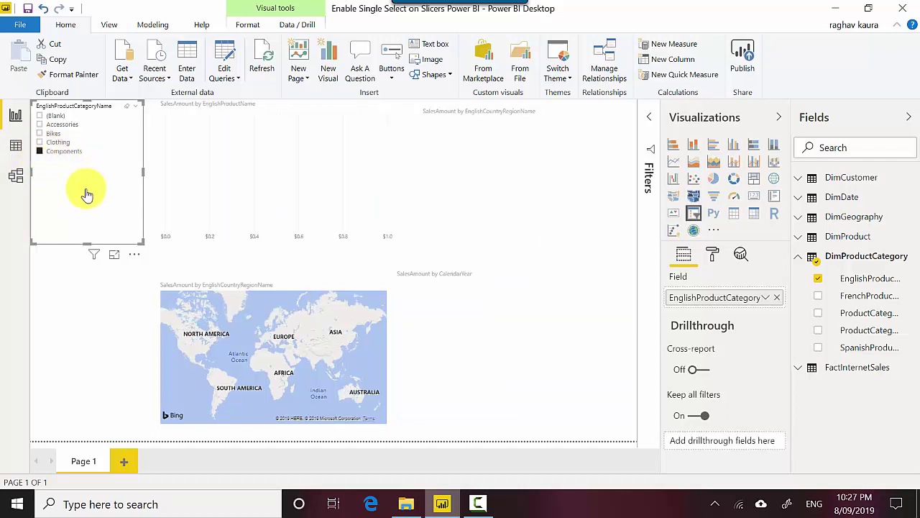
{"action": "left_click", "coordinate": [53, 142]}
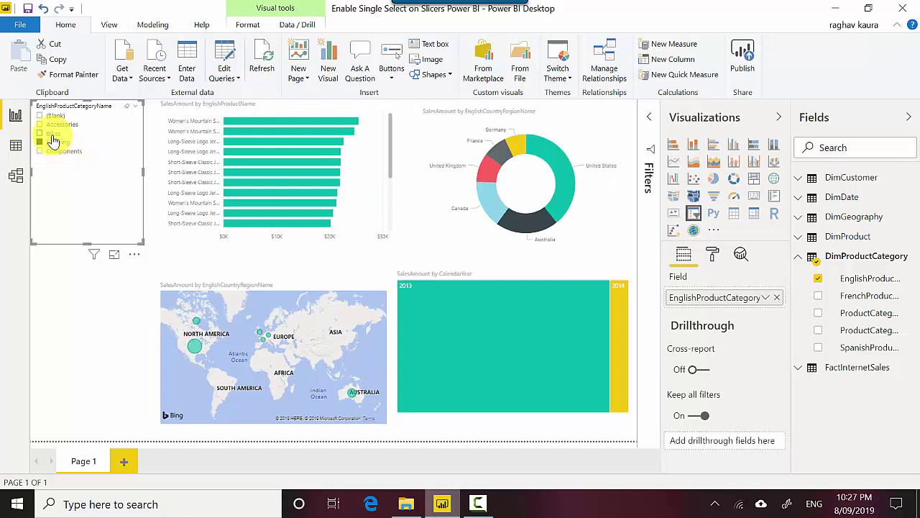
{"action": "left_click", "coordinate": [52, 134]}
{"action": "left_click", "coordinate": [55, 124]}
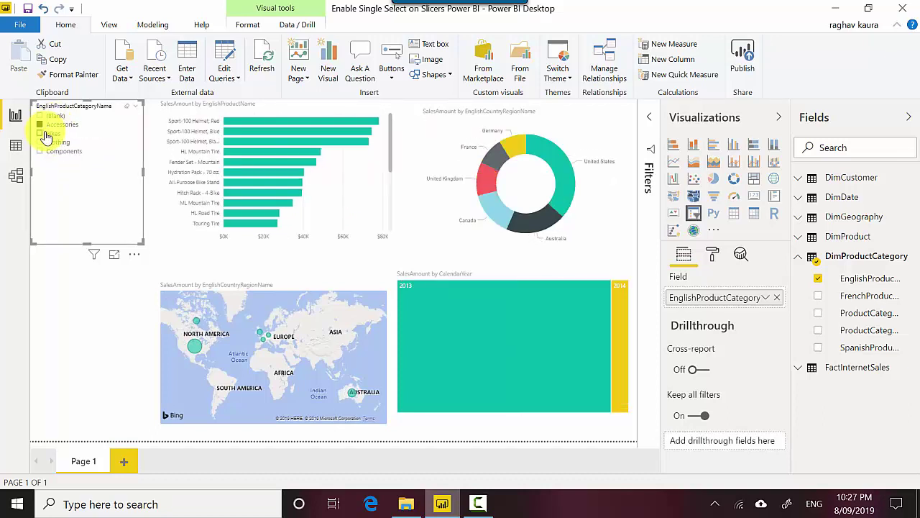
{"action": "left_click", "coordinate": [47, 135]}
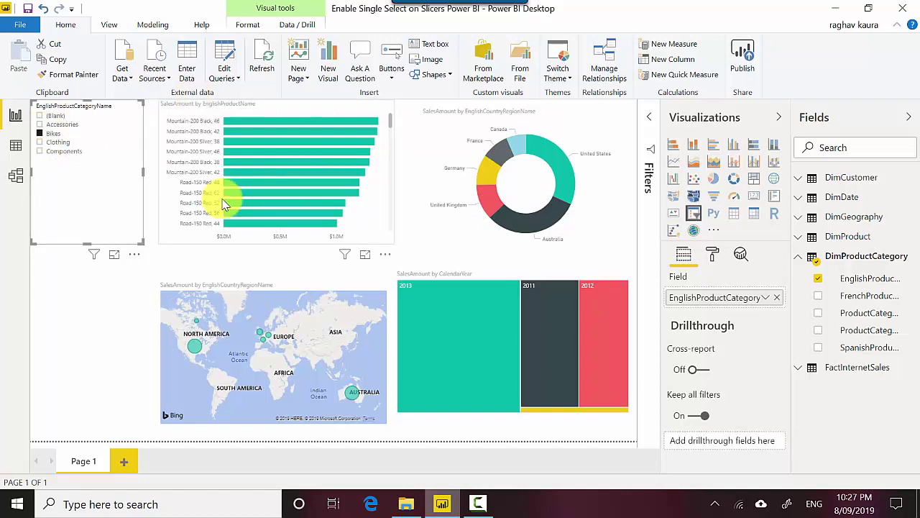
- Switch Single select to On under the category slicer's Selection controls
{"action": "left_click", "coordinate": [714, 257]}
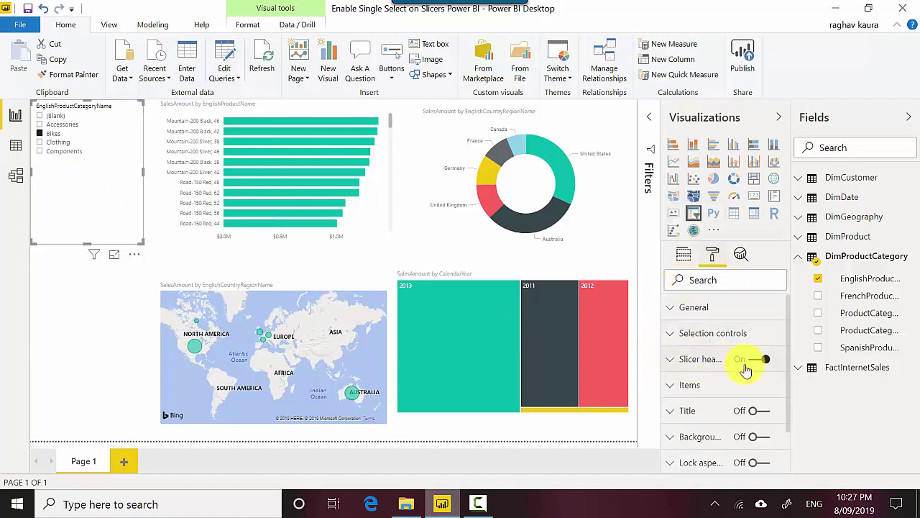
{"action": "mouse_move", "coordinate": [789, 362]}
{"action": "left_mouse_down"}
{"action": "mouse_move", "coordinate": [791, 415]}
{"action": "mouse_move", "coordinate": [786, 349]}
{"action": "left_mouse_up"}
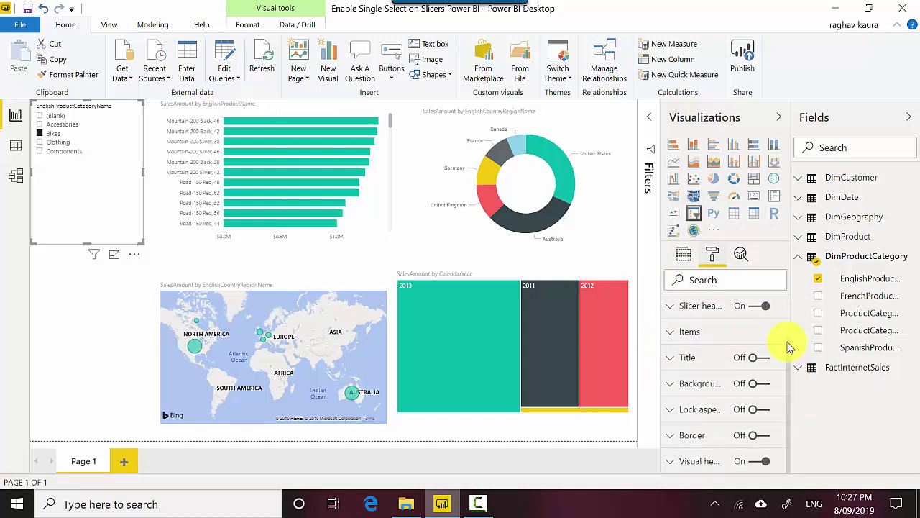
{"action": "left_click", "coordinate": [675, 335]}
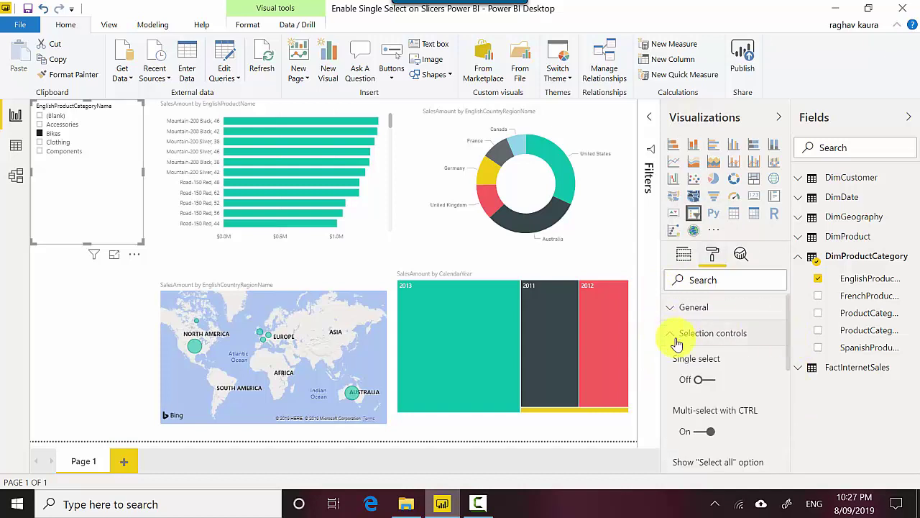
{"action": "left_click", "coordinate": [697, 381]}
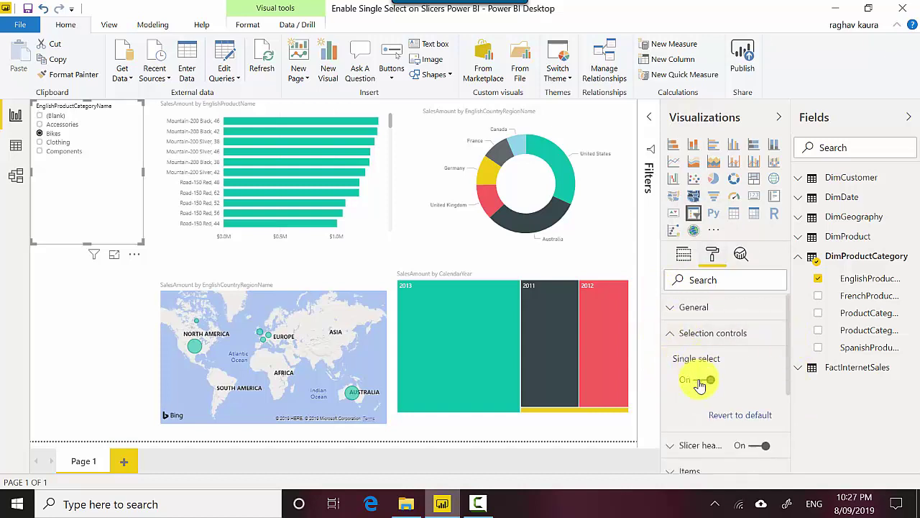
{"action": "left_click", "coordinate": [38, 124]}
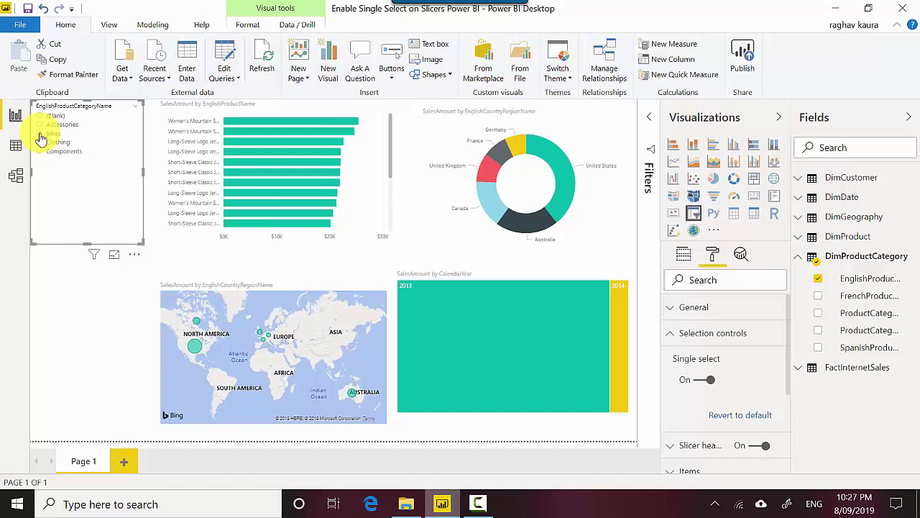
{"action": "left_click", "coordinate": [40, 134]}
{"action": "left_click", "coordinate": [40, 150]}
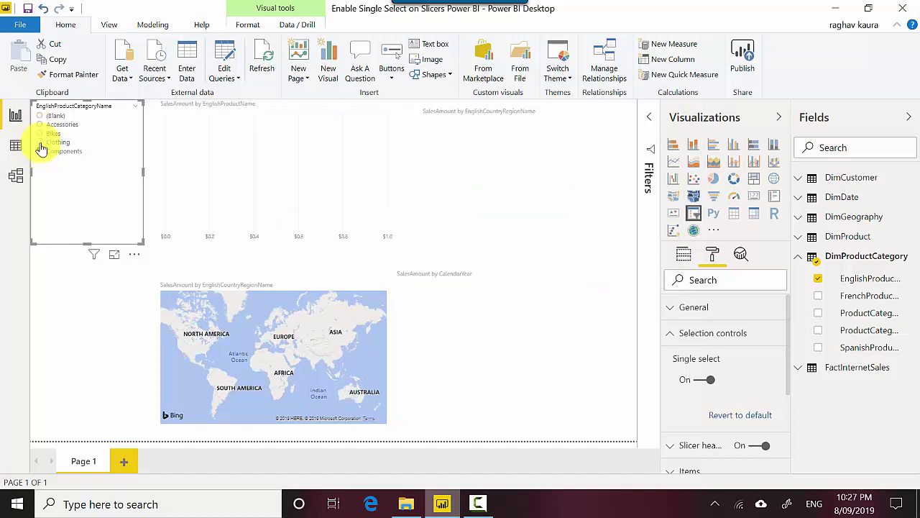
{"action": "left_click", "coordinate": [39, 135]}
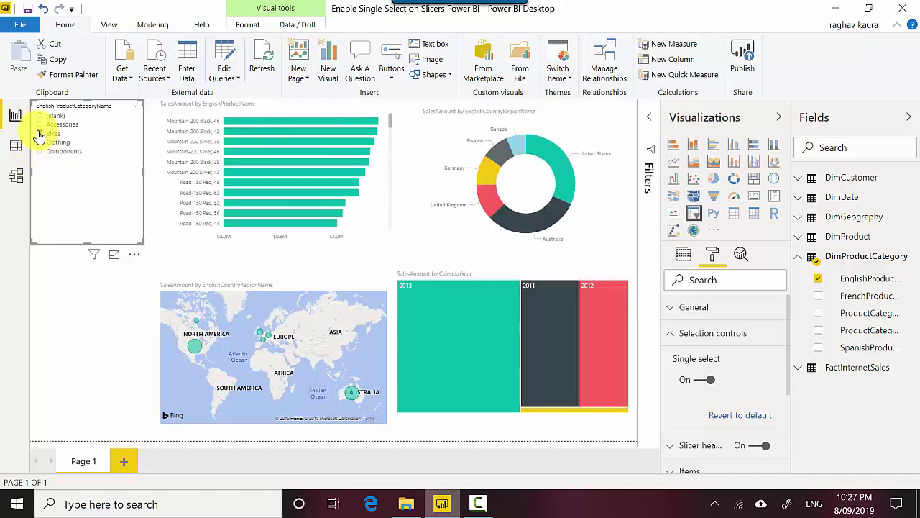